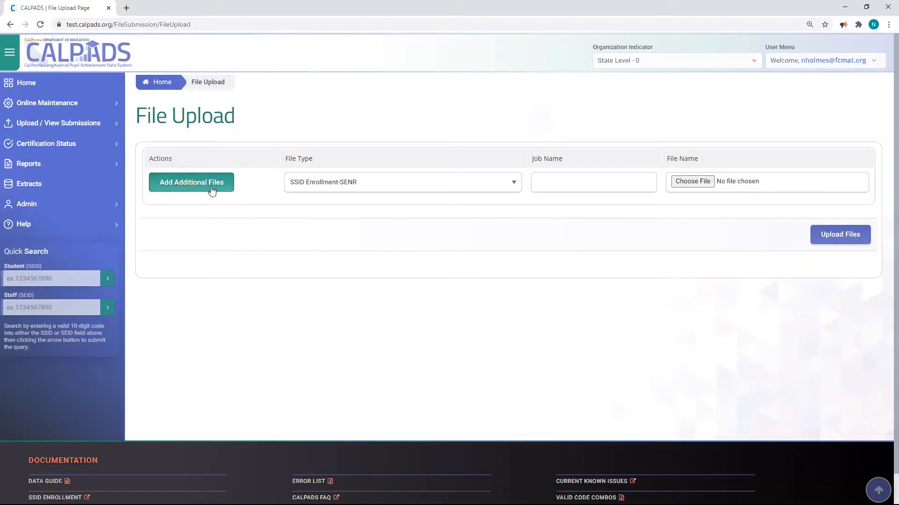
Add four additional file rows to the upload form
{"action": "left_click", "coordinate": [215, 191]}
{"action": "left_click", "coordinate": [216, 191]}
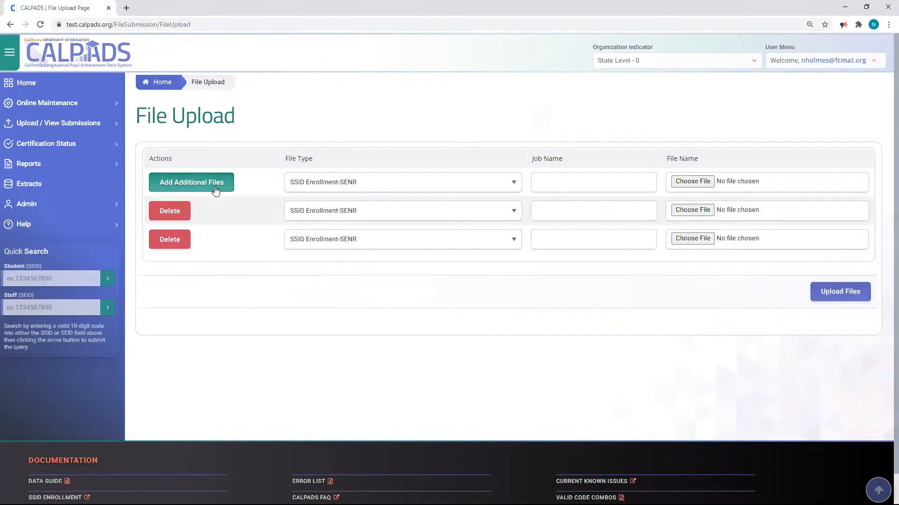
{"action": "left_click", "coordinate": [216, 191]}
{"action": "left_click", "coordinate": [215, 190]}
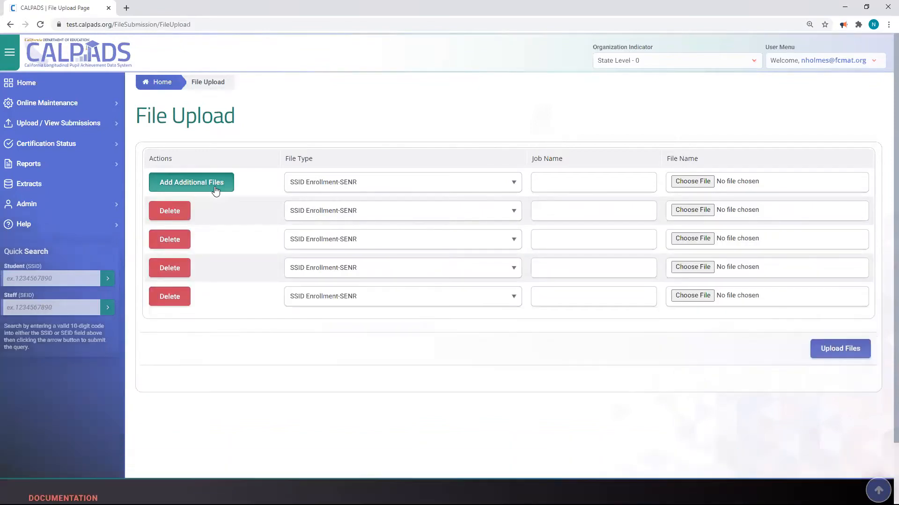
Delete the four additional file rows, starting with the last one
{"action": "left_click", "coordinate": [168, 301]}
{"action": "left_click", "coordinate": [173, 273]}
{"action": "left_click", "coordinate": [170, 244]}
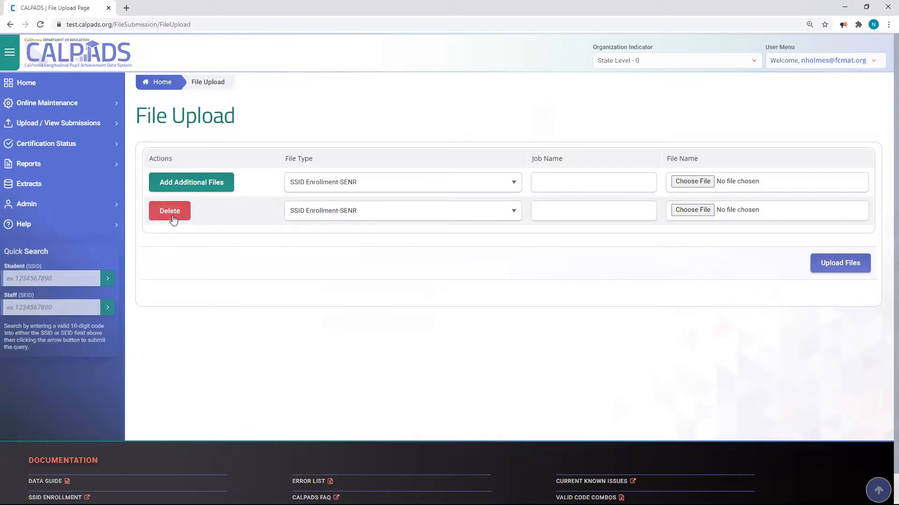
{"action": "left_click", "coordinate": [170, 217]}
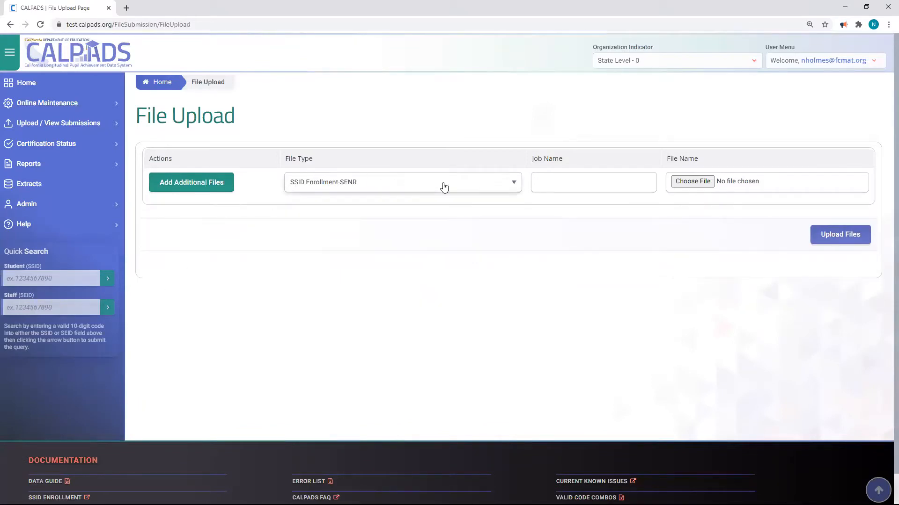
Review the available file types without changing the selection
{"action": "left_click", "coordinate": [470, 183]}
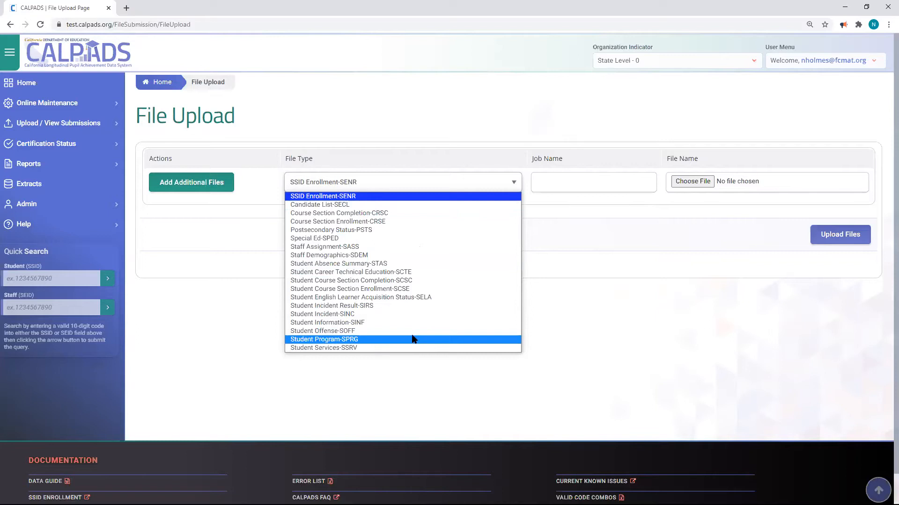
{"action": "left_click", "coordinate": [556, 232]}
Enter random sample text as the job name and erase it again
{"action": "left_click", "coordinate": [557, 186]}
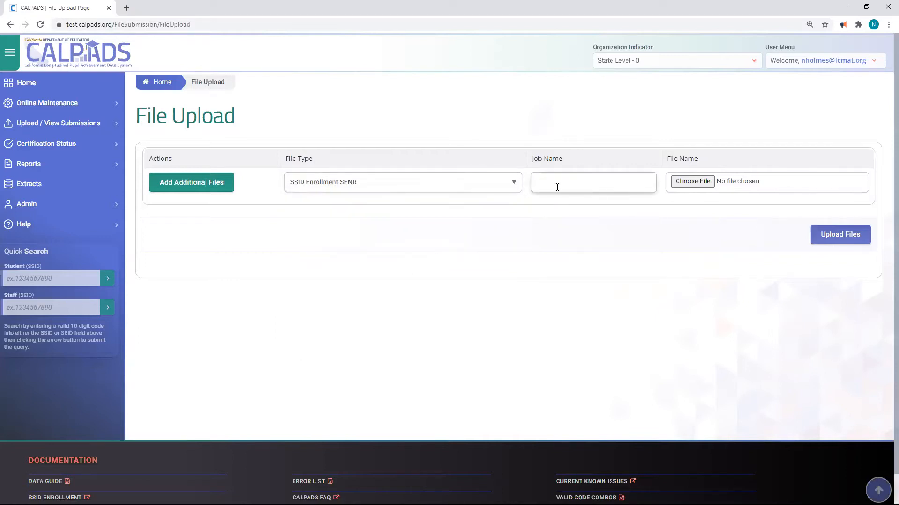
{"action": "type", "text": "adaffdsdfdsafas"}
{"action": "key", "text": "BackSpace"}
{"action": "key", "text": "BackSpace"}
{"action": "key", "text": "BackSpace"}
{"action": "key", "text": "BackSpace"}
{"action": "key", "text": "BackSpace"}
{"action": "key", "text": "BackSpace"}
{"action": "key", "text": "BackSpace"}
{"action": "key", "text": "BackSpace"}
{"action": "key", "text": "BackSpace"}
{"action": "key", "text": "BackSpace"}
{"action": "key", "text": "BackSpace"}
{"action": "key", "text": "BackSpace"}
{"action": "key", "text": "BackSpace"}
{"action": "key", "text": "BackSpace"}
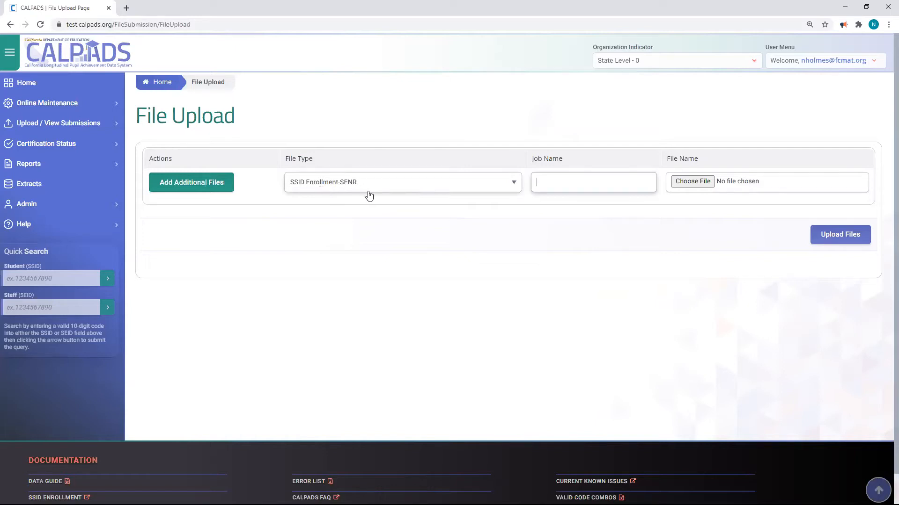
Try to upload the Training SPRG file with the SSID Enrollment-SENR file type and the job name "Test 1"
{"action": "left_click", "coordinate": [692, 182]}
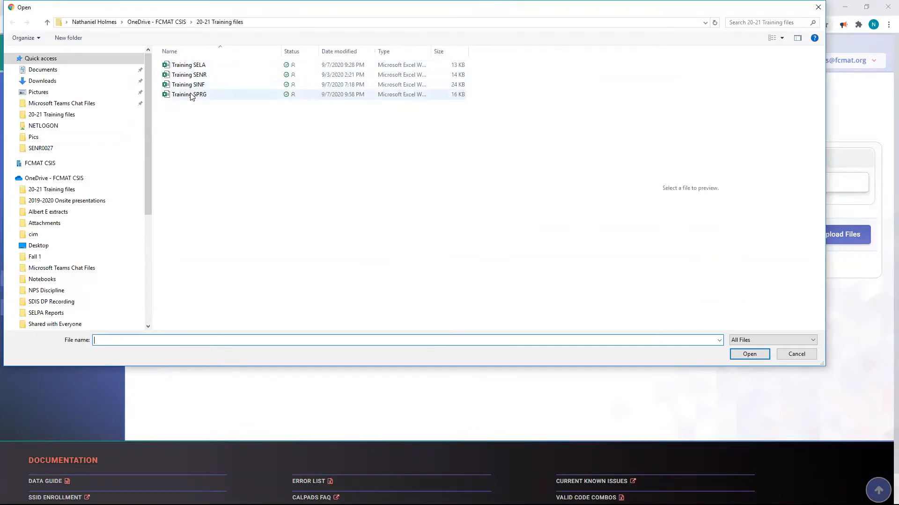
{"action": "left_click", "coordinate": [200, 96]}
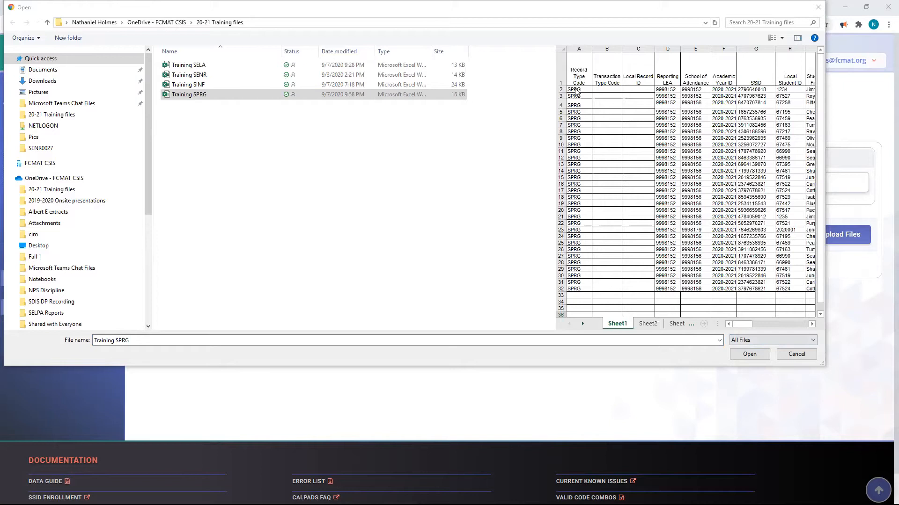
{"action": "left_click", "coordinate": [760, 356]}
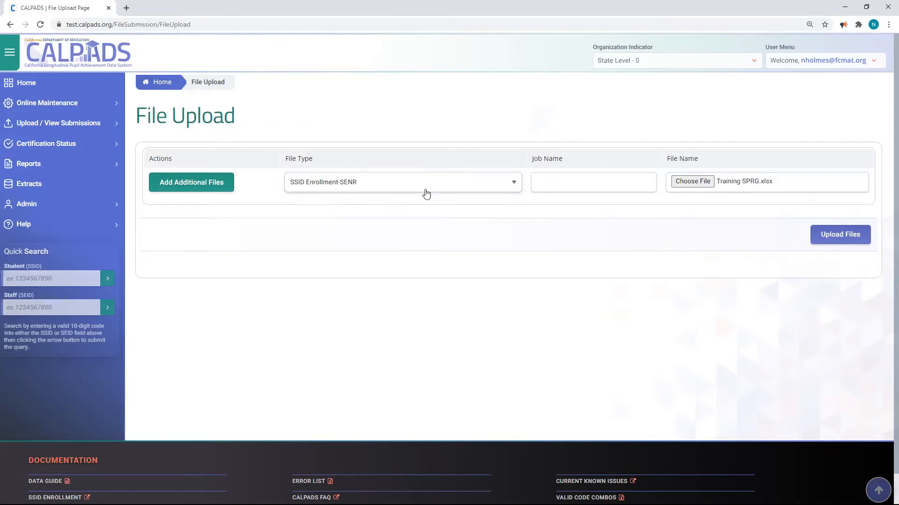
{"action": "left_click", "coordinate": [595, 181]}
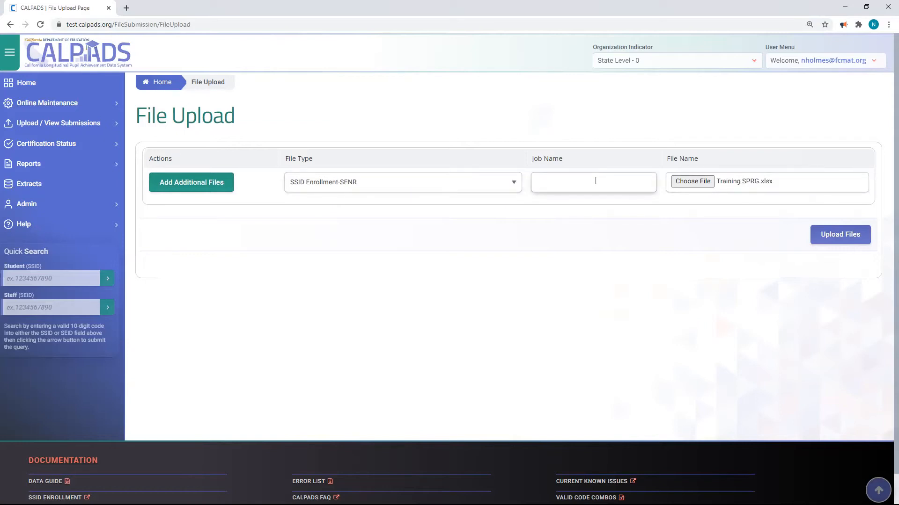
{"action": "type", "text": "Test 1"}
{"action": "left_click", "coordinate": [855, 228]}
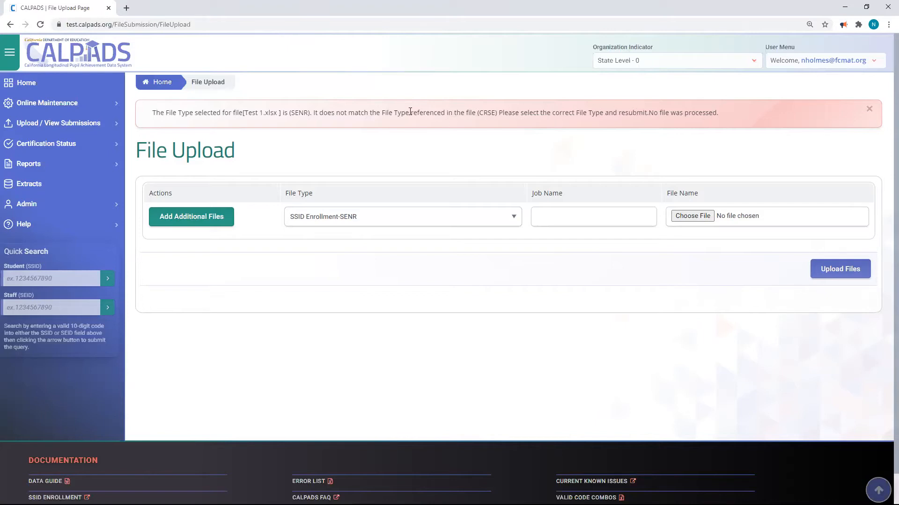
Examine the part of the upload error message about the file type and dismiss the message
{"action": "left_click_drag", "start_coordinate": [312, 116], "coordinate": [512, 107]}
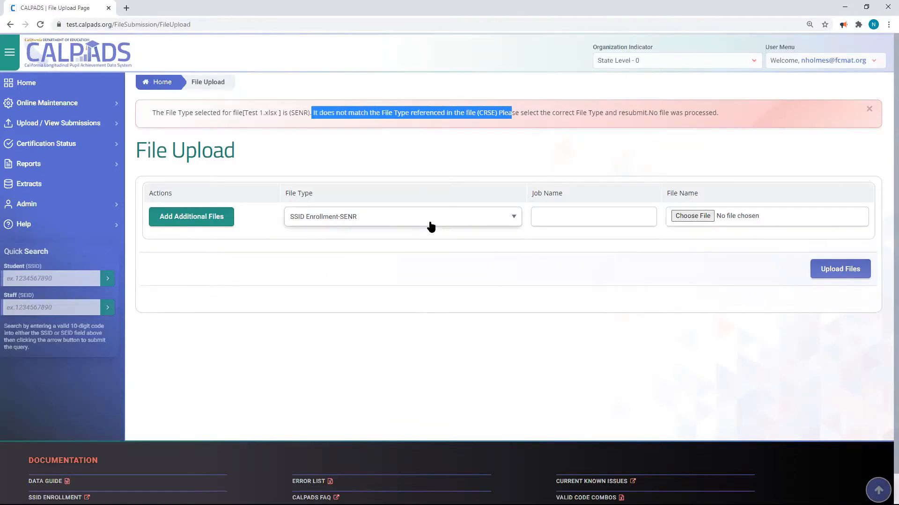
{"action": "left_click", "coordinate": [869, 109]}
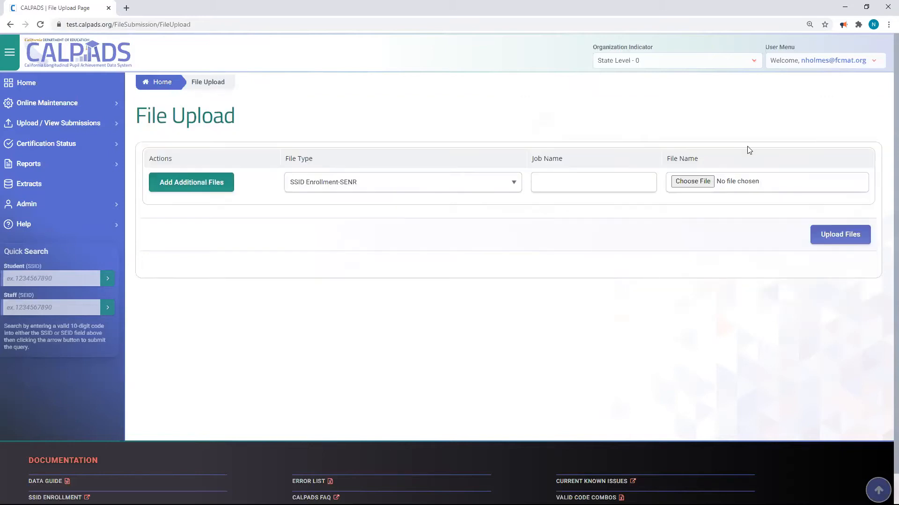
Attach the Training SINF file from the 20-21 Training files folder to the upload row
{"action": "left_click", "coordinate": [512, 189]}
{"action": "left_click", "coordinate": [512, 190]}
{"action": "left_click", "coordinate": [695, 182]}
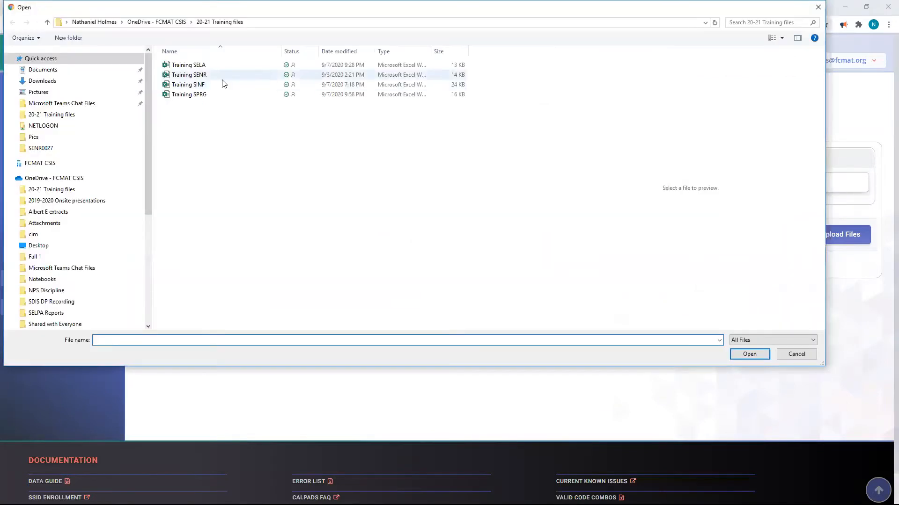
{"action": "left_click", "coordinate": [222, 86]}
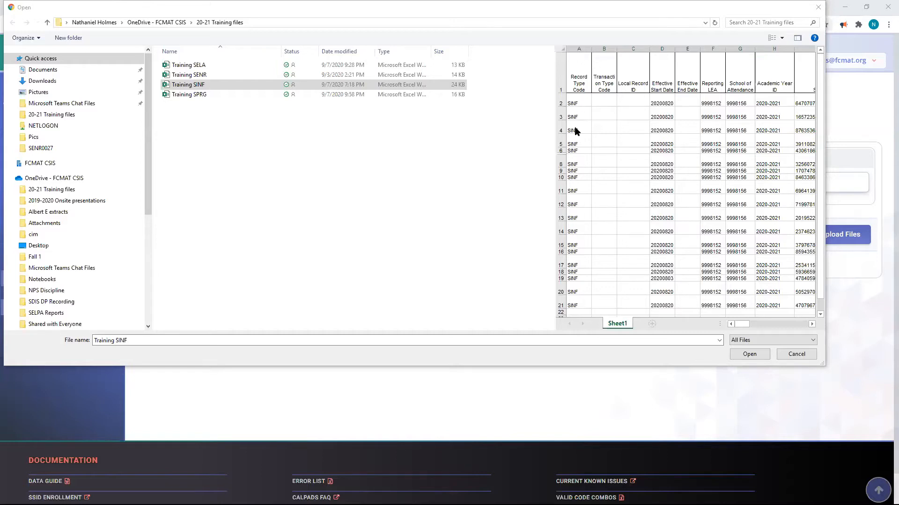
{"action": "left_click", "coordinate": [744, 356]}
Set the file type to Student Information-SINF, name the job "SINF Review" and upload the file
{"action": "left_click", "coordinate": [429, 189]}
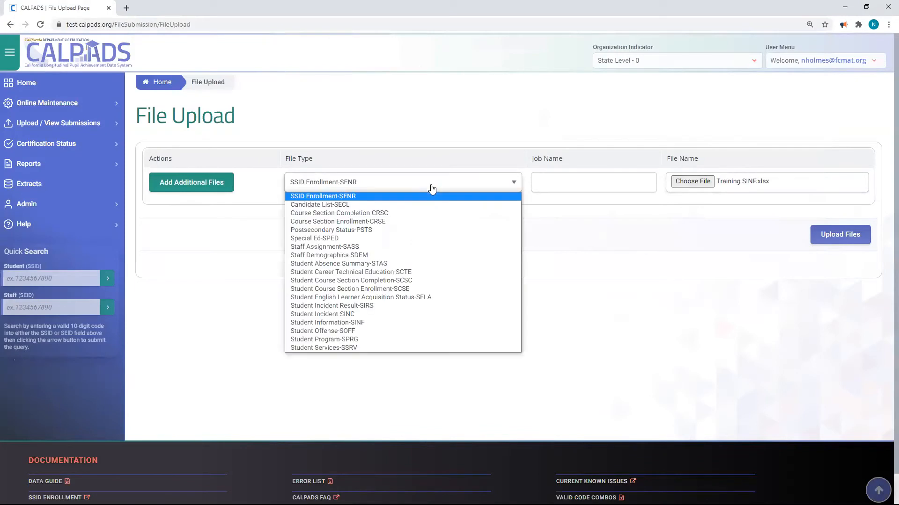
{"action": "left_click", "coordinate": [413, 323]}
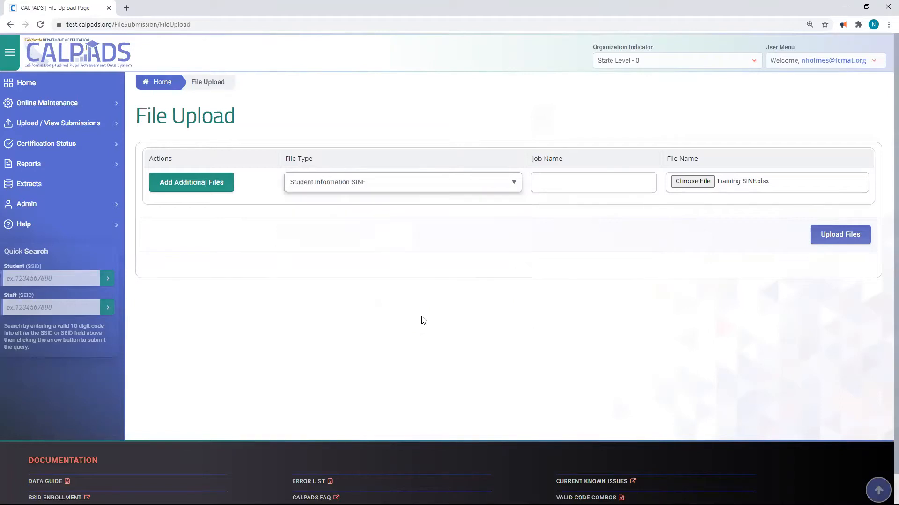
{"action": "left_click", "coordinate": [555, 181]}
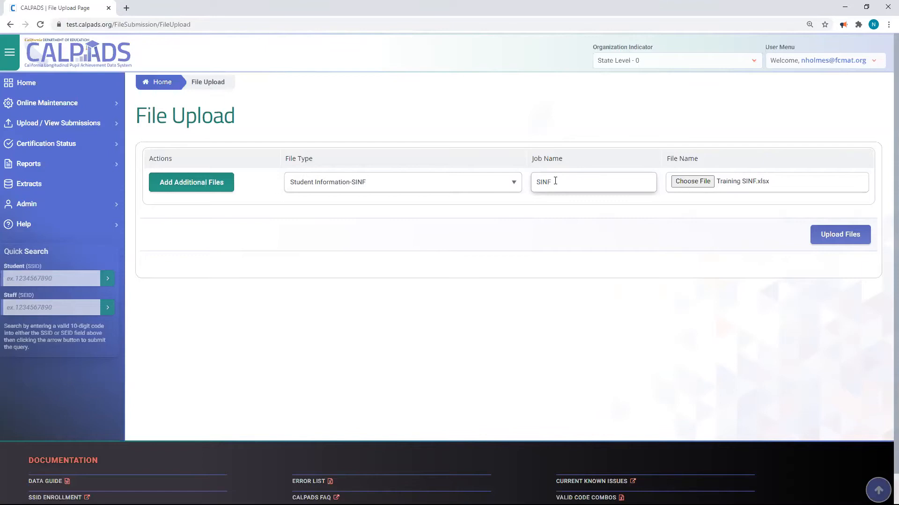
{"action": "type", "text": "SINF Review"}
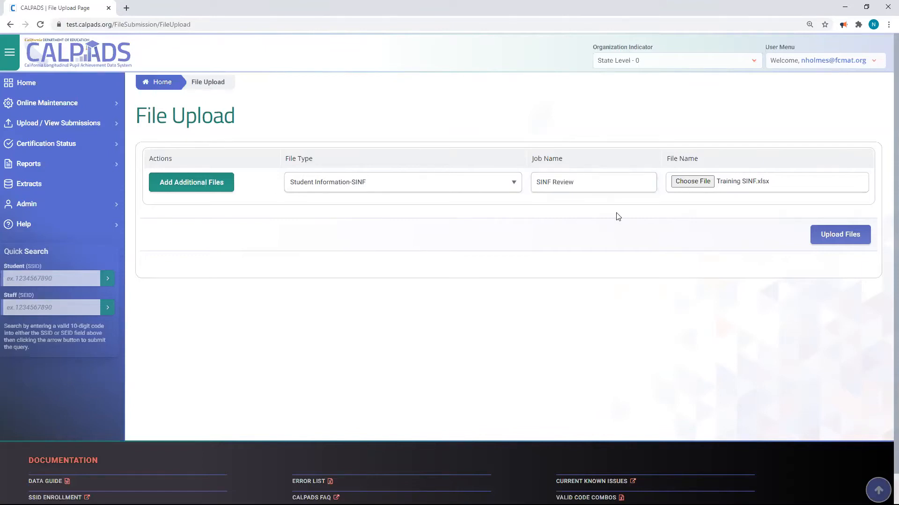
{"action": "left_click", "coordinate": [849, 239]}
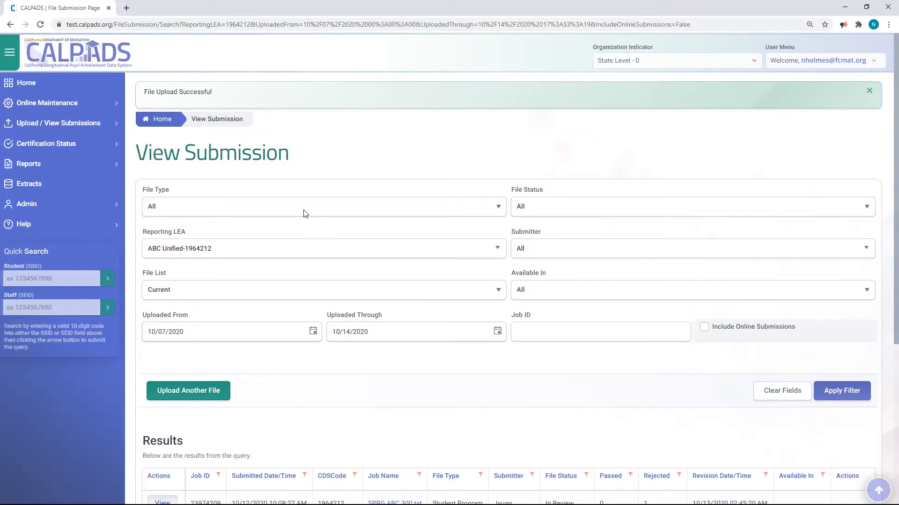
Start another file upload from the submission results and add two additional file rows
{"action": "scroll", "coordinate": [435, 428], "scroll_direction": "down", "scroll_amount": 1}
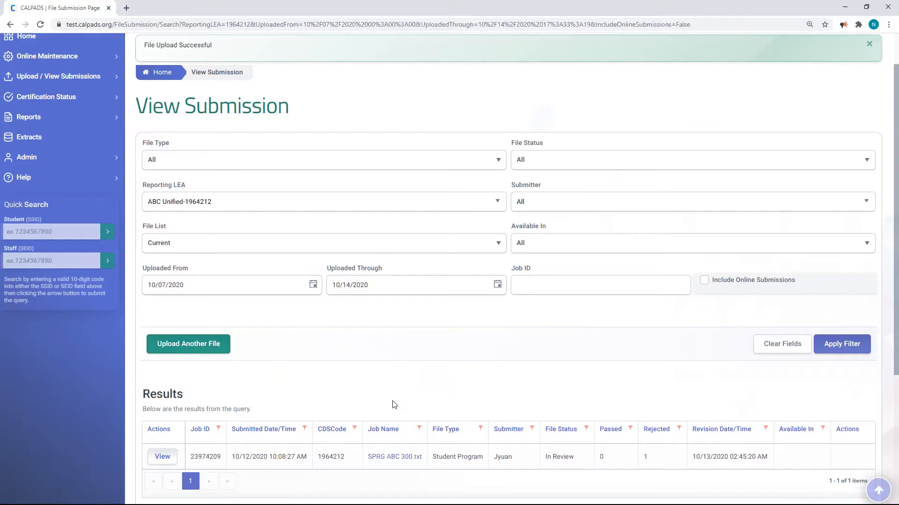
{"action": "left_click", "coordinate": [220, 345]}
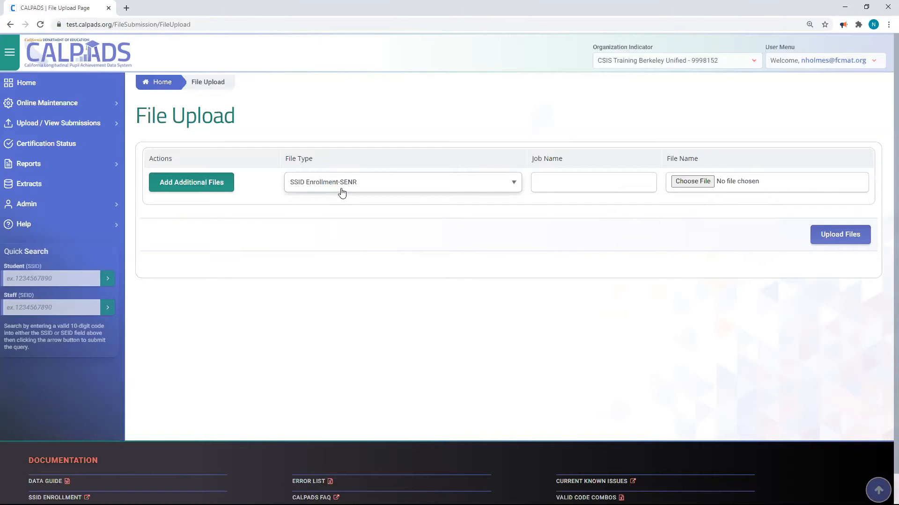
{"action": "left_click", "coordinate": [220, 191]}
{"action": "left_click", "coordinate": [220, 190]}
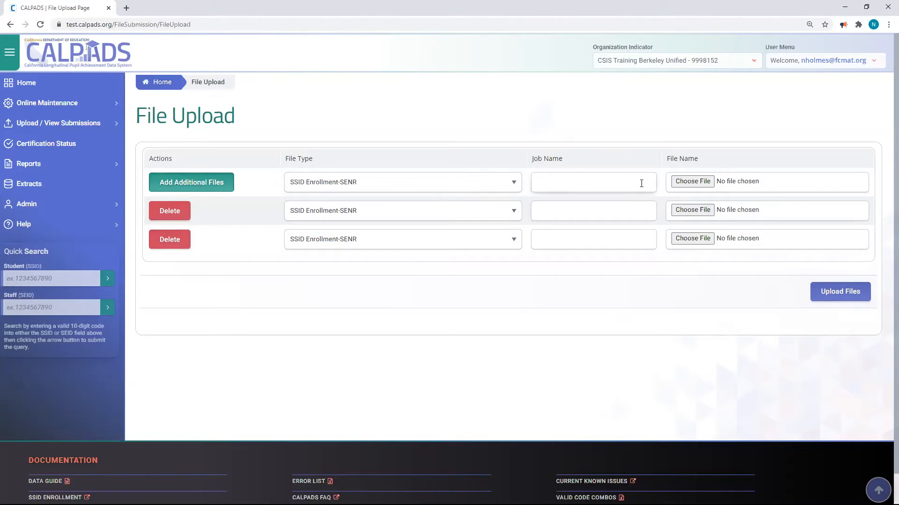
Attach Training SINF to the first row, Training SPRG to the second and Training SELA to the third
{"action": "left_click", "coordinate": [684, 185]}
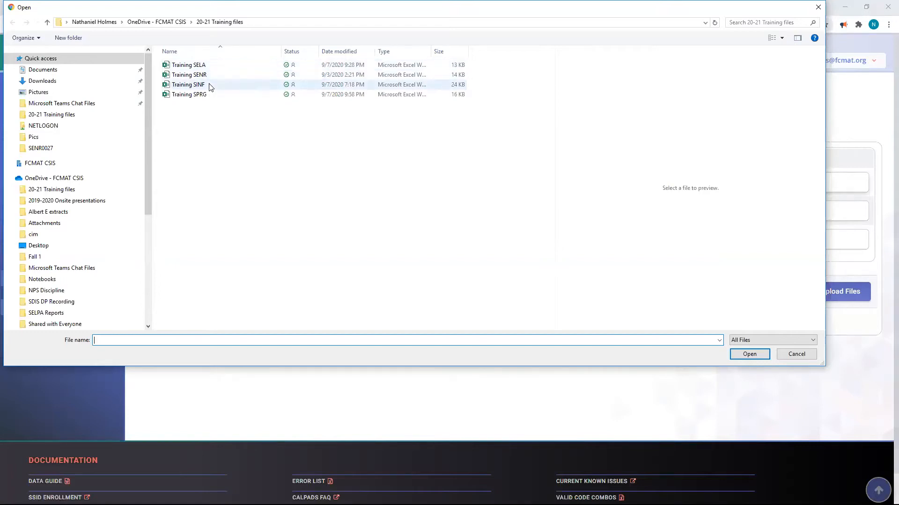
{"action": "left_click", "coordinate": [210, 88]}
{"action": "left_click", "coordinate": [749, 354]}
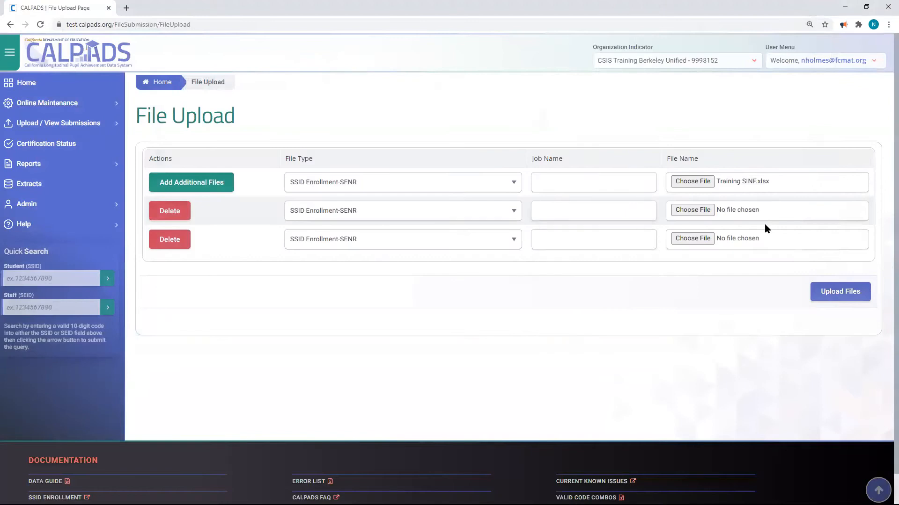
{"action": "left_click", "coordinate": [692, 210]}
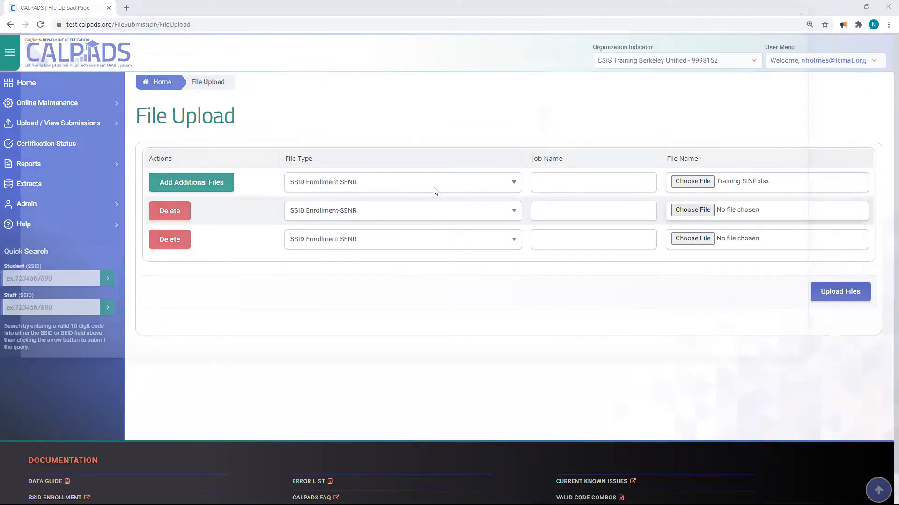
{"action": "left_click", "coordinate": [193, 95]}
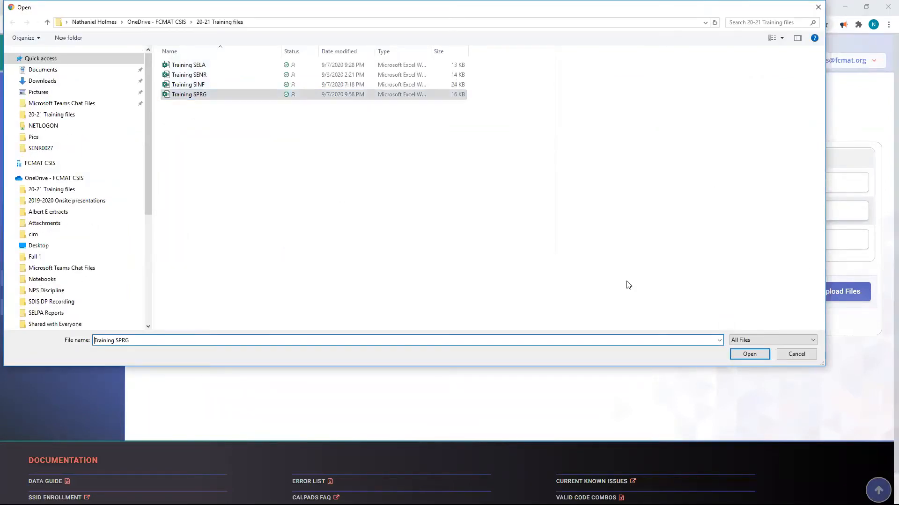
{"action": "left_click", "coordinate": [760, 355]}
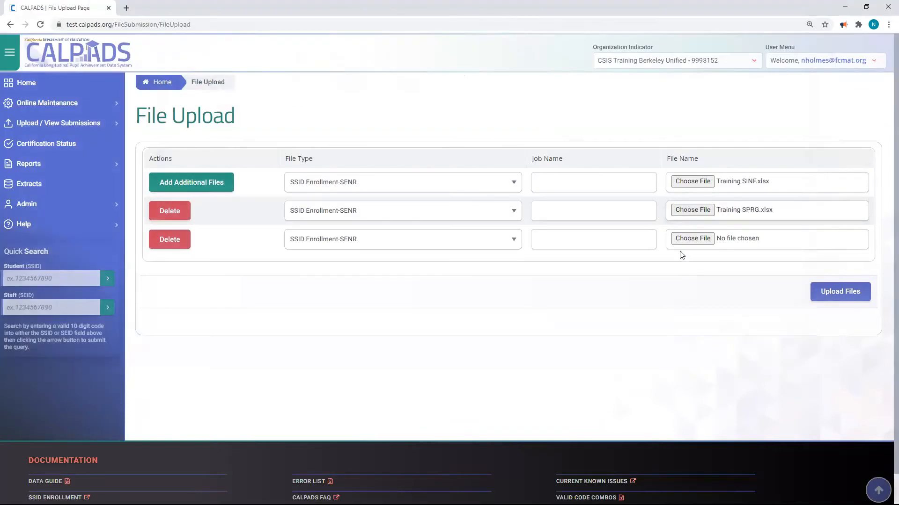
{"action": "left_click", "coordinate": [678, 241]}
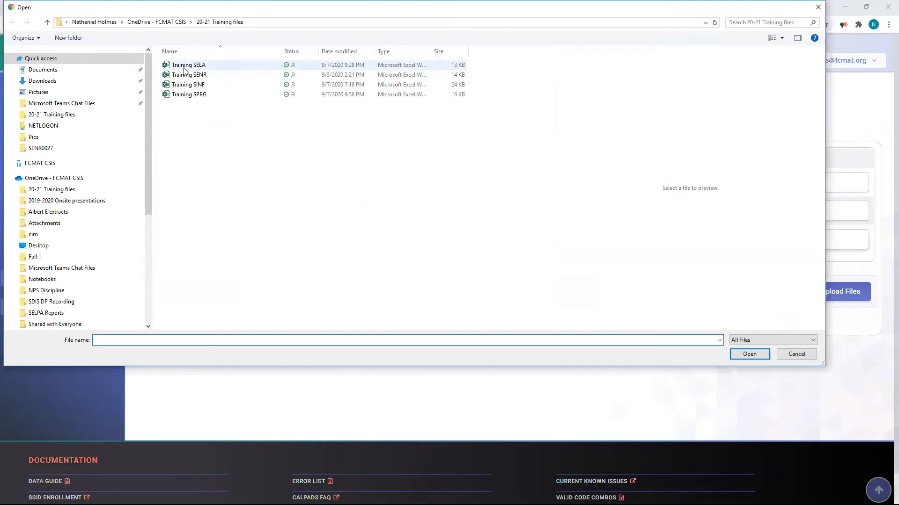
{"action": "left_click", "coordinate": [184, 67]}
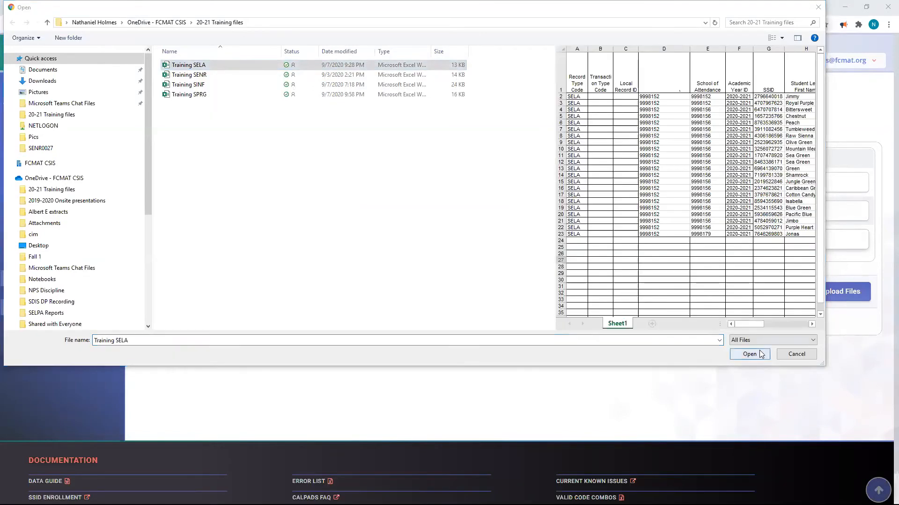
{"action": "left_click", "coordinate": [750, 354]}
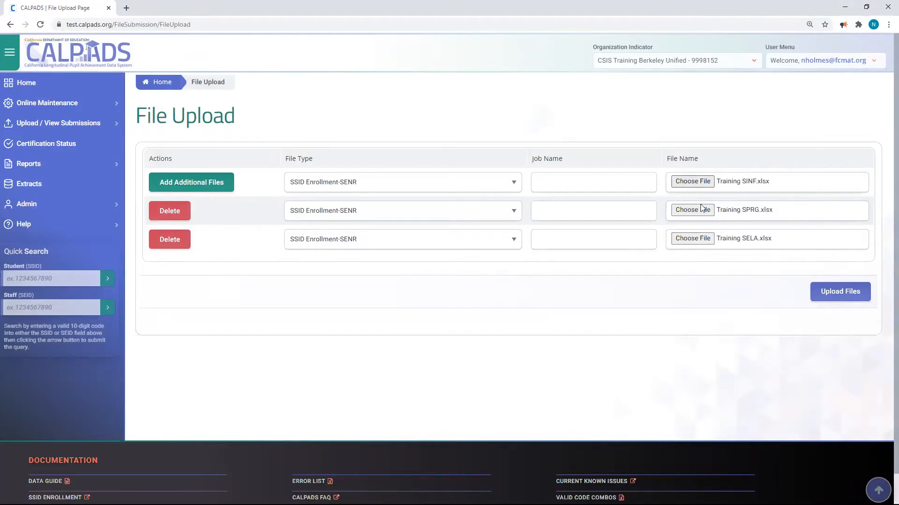
Set the file types of the three rows, in order, to Student Information-SINF, Student Program-SPRG and Student English Learner Acquisition Status-SELA
{"action": "left_click", "coordinate": [399, 187]}
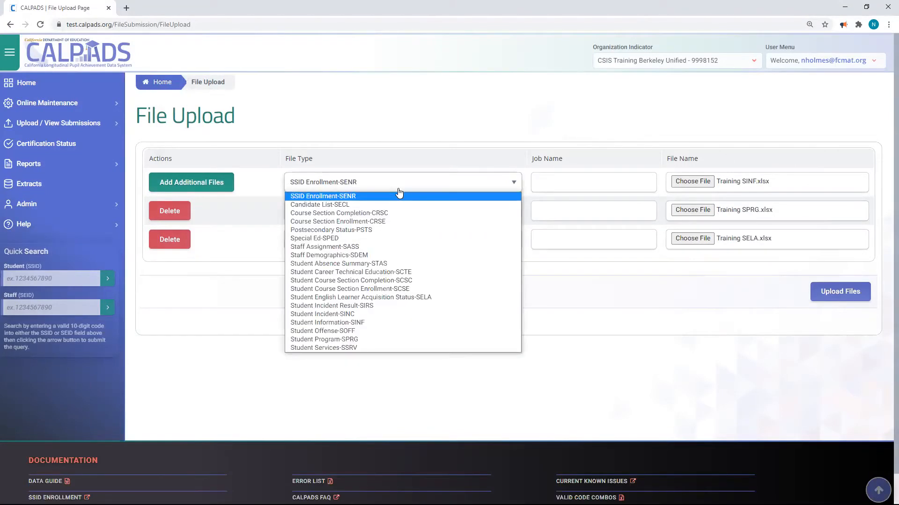
{"action": "left_click", "coordinate": [394, 322]}
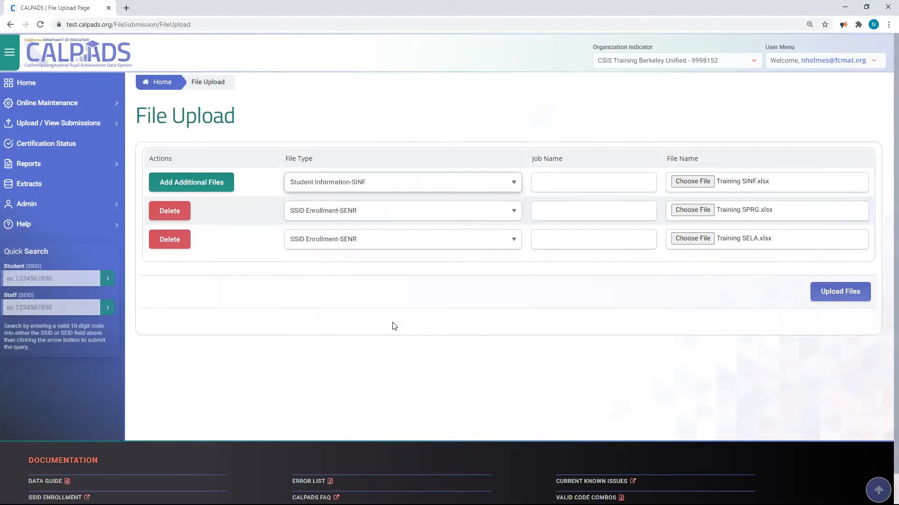
{"action": "left_click", "coordinate": [422, 214]}
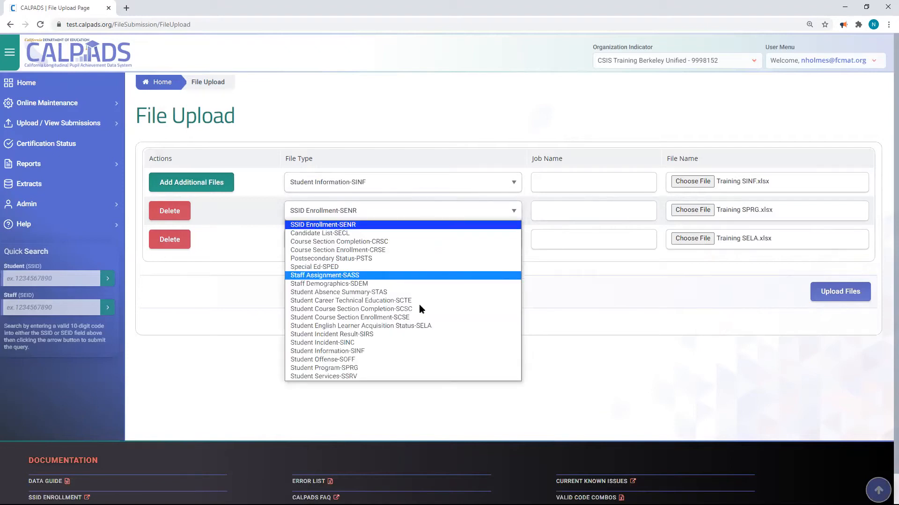
{"action": "left_click", "coordinate": [417, 368]}
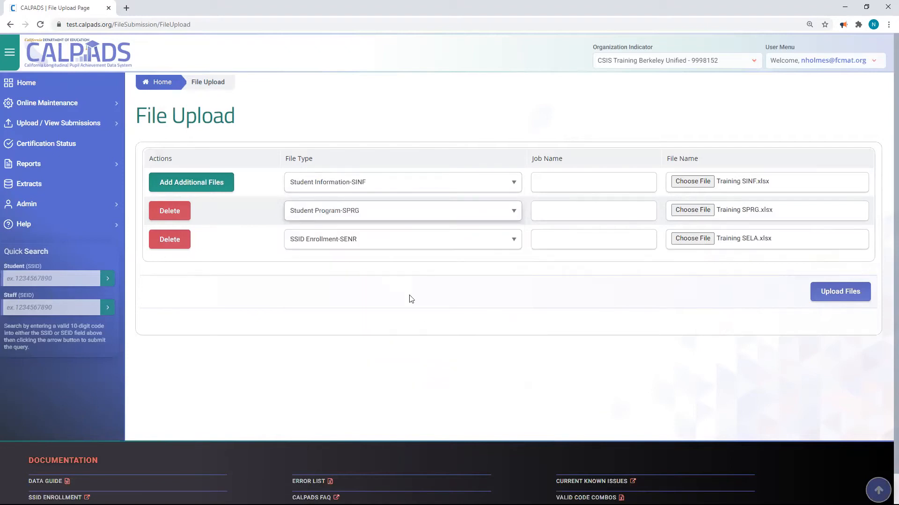
{"action": "left_click", "coordinate": [413, 244]}
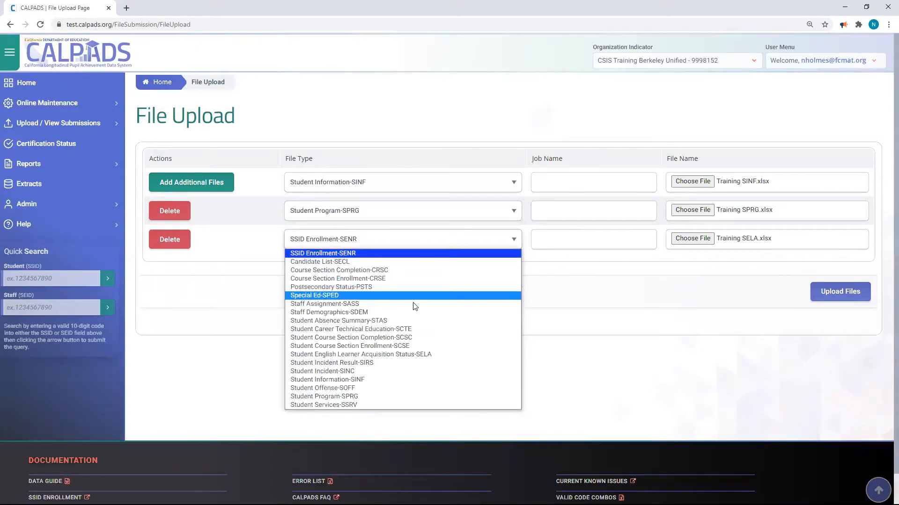
{"action": "left_click", "coordinate": [408, 355]}
Name the three jobs "SINF DEMO", "SPRG DEMO" and "SELA DEMO" in row order and upload the files
{"action": "left_click", "coordinate": [558, 194]}
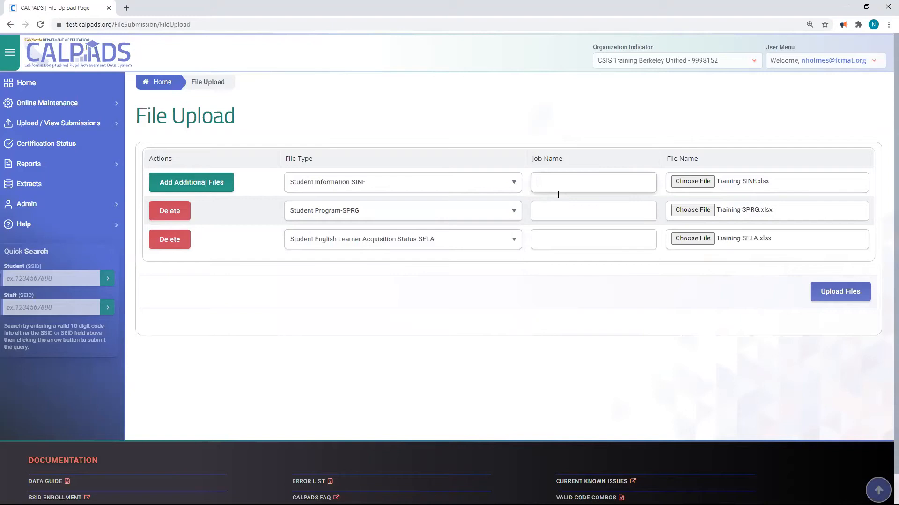
{"action": "type", "text": "SINF DEMO"}
{"action": "left_click", "coordinate": [558, 206]}
{"action": "type", "text": "SPRG DEMO"}
{"action": "left_click", "coordinate": [557, 239]}
{"action": "type", "text": "SELA DEMO"}
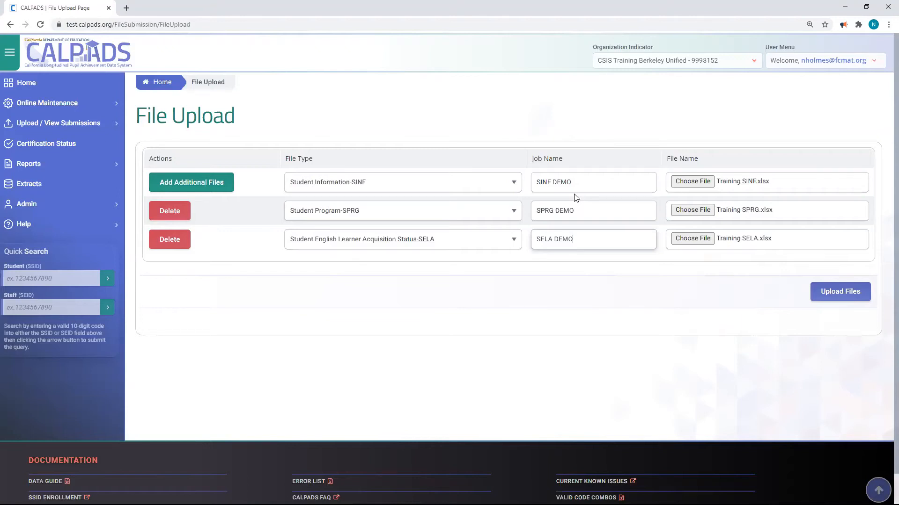
{"action": "left_click", "coordinate": [824, 290]}
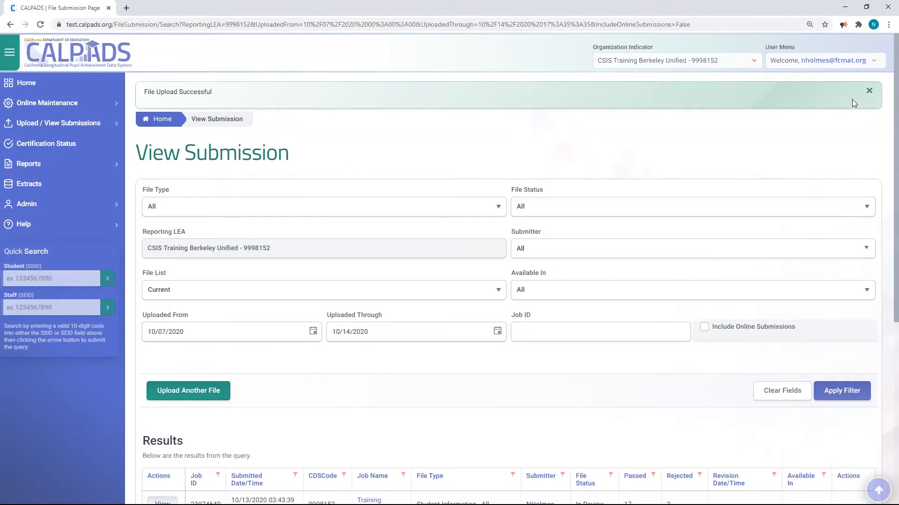
Dismiss the upload notification and refresh the submission results to check the file status of the newly uploaded jobs
{"action": "left_click", "coordinate": [868, 90]}
{"action": "scroll", "coordinate": [425, 113], "scroll_direction": "down", "scroll_amount": 2}
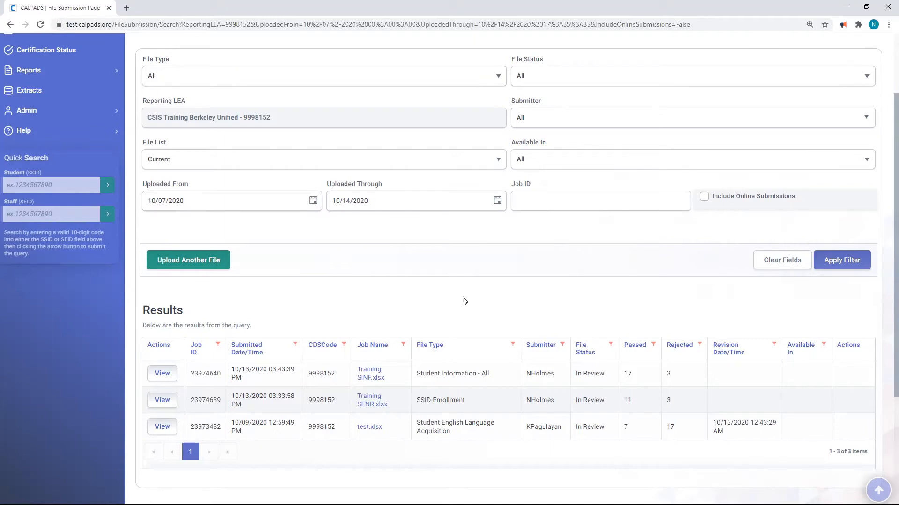
{"action": "key", "text": "F5"}
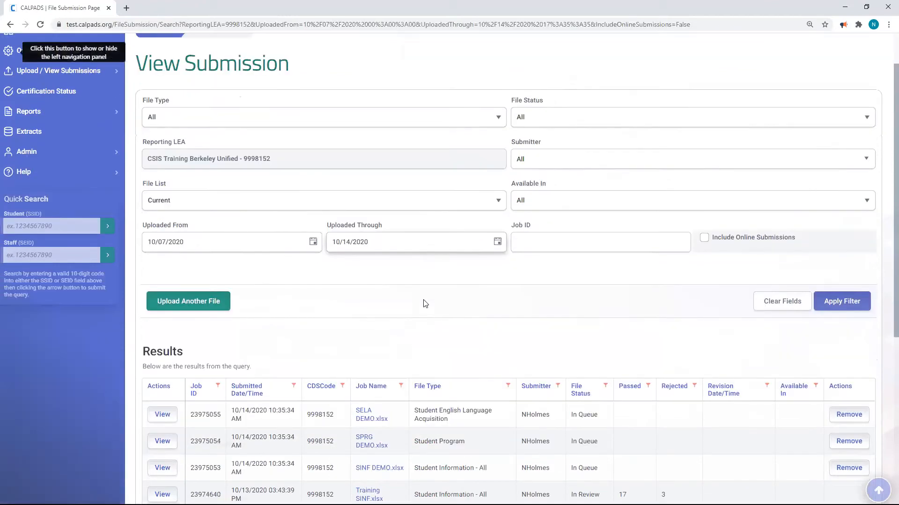
{"action": "scroll", "coordinate": [440, 328], "scroll_direction": "down", "scroll_amount": 1}
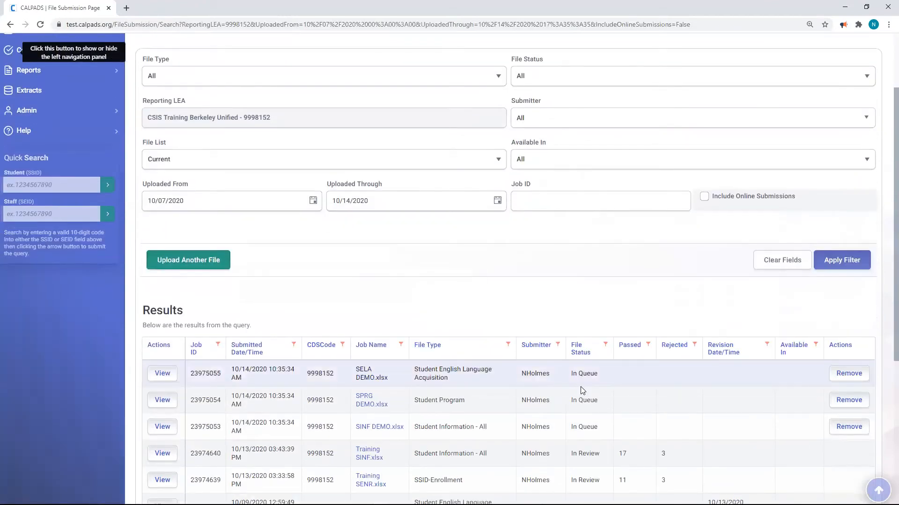